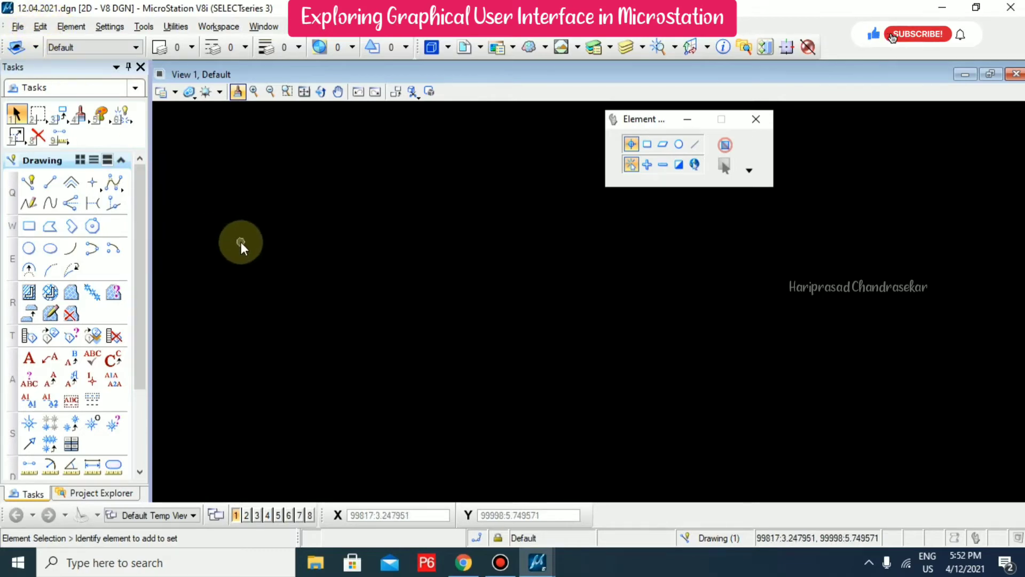
{"action": "left_click", "coordinate": [144, 27]}
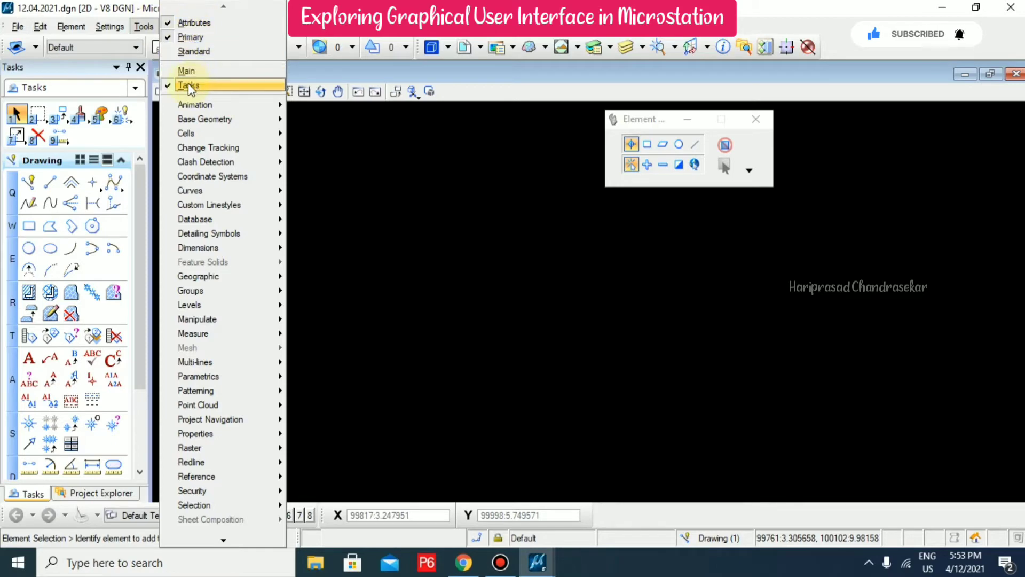
{"action": "left_click", "coordinate": [352, 179]}
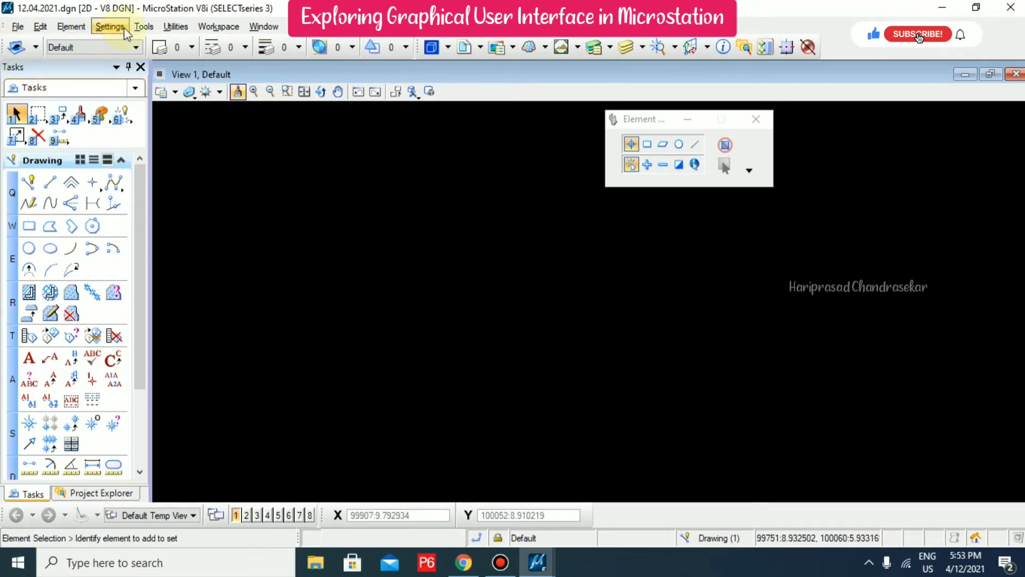
{"action": "left_click", "coordinate": [144, 26]}
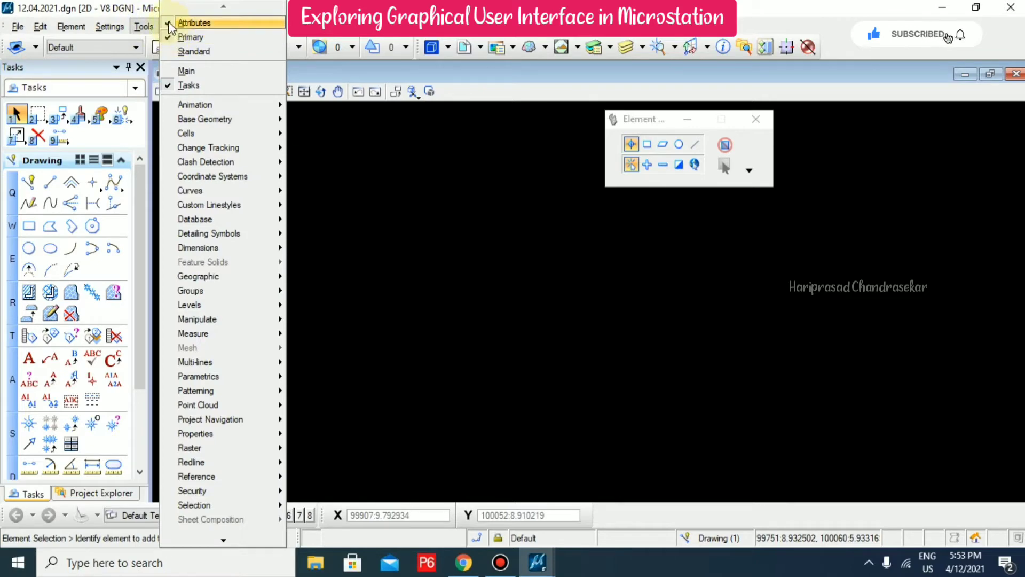
{"action": "left_click", "coordinate": [174, 25]}
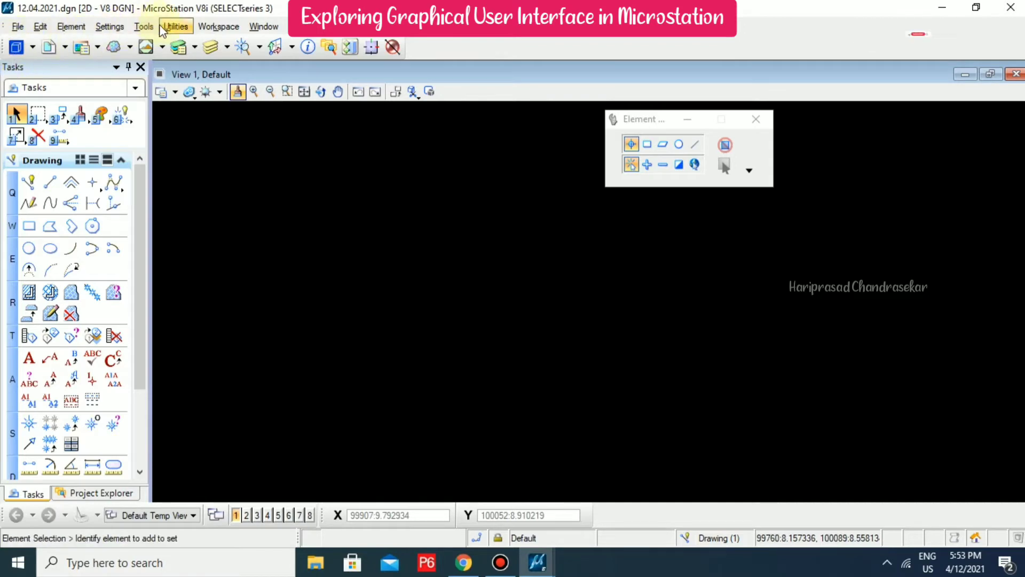
{"action": "left_click", "coordinate": [144, 26]}
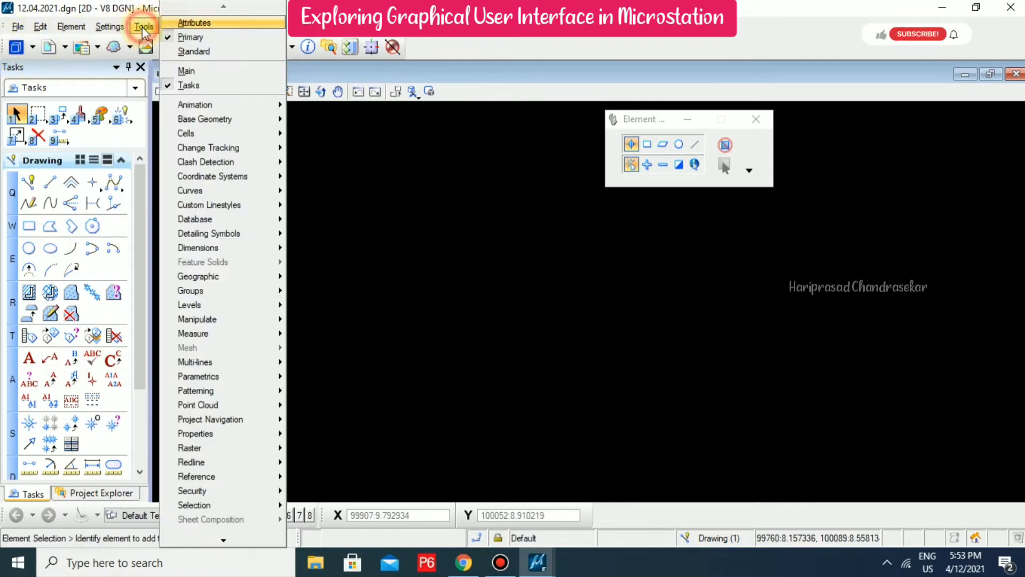
{"action": "left_click", "coordinate": [176, 23]}
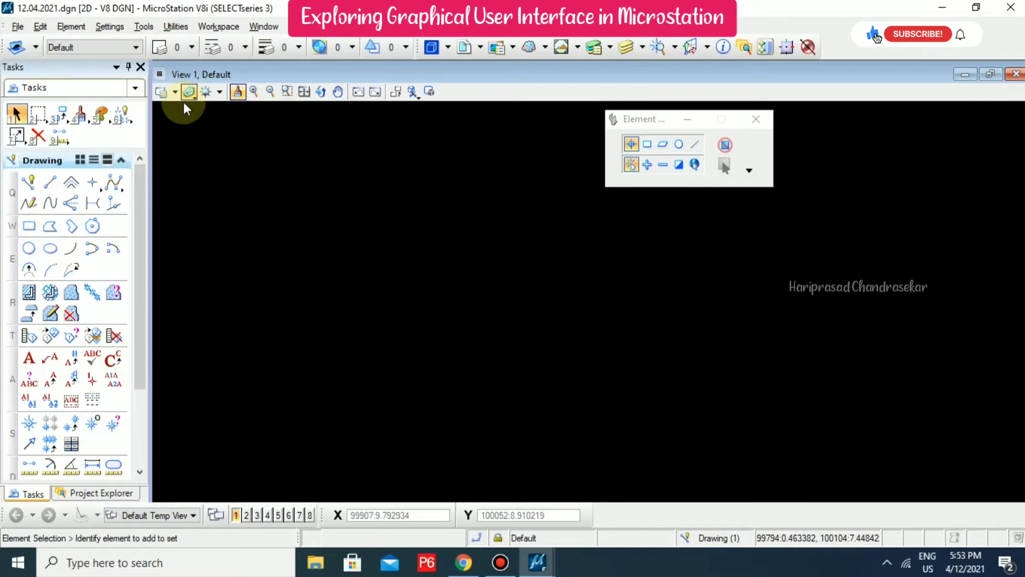
{"action": "left_click", "coordinate": [145, 28]}
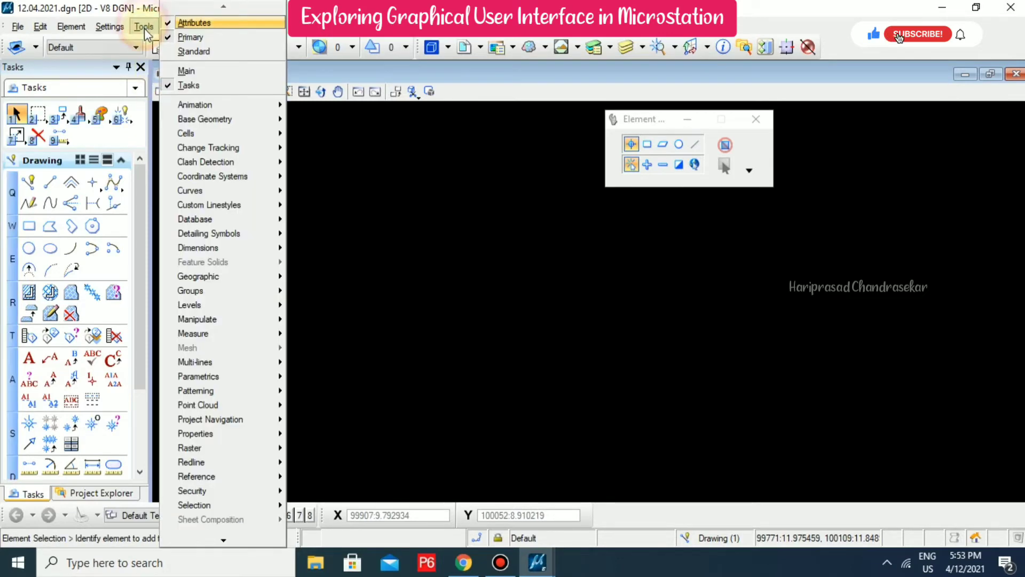
Step: Show the Standard toolbox from the Tools menu and dock it as a second row under the main toolbar
{"action": "left_click", "coordinate": [167, 50]}
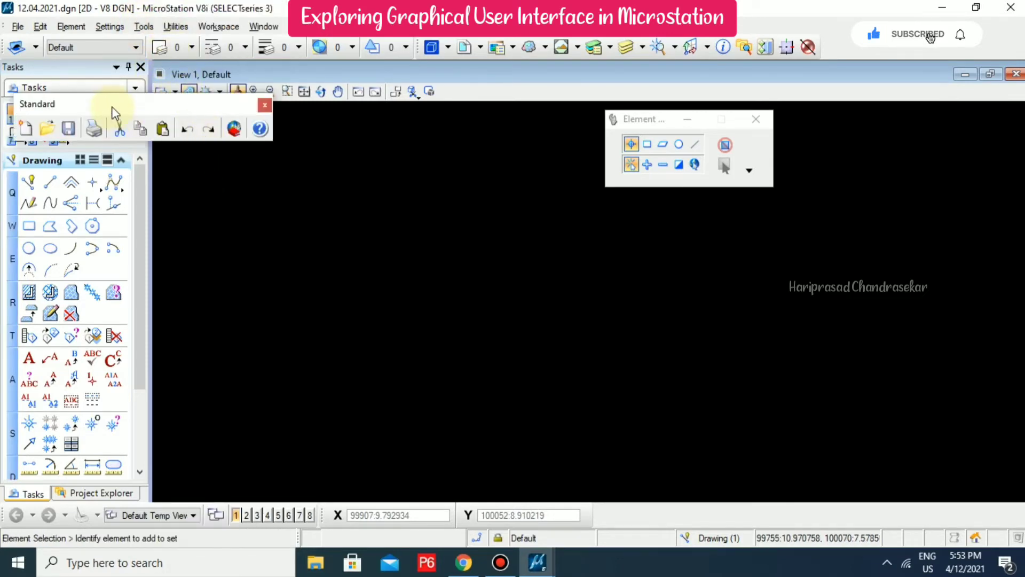
{"action": "left_click_drag", "start_coordinate": [137, 90], "coordinate": [882, 49]}
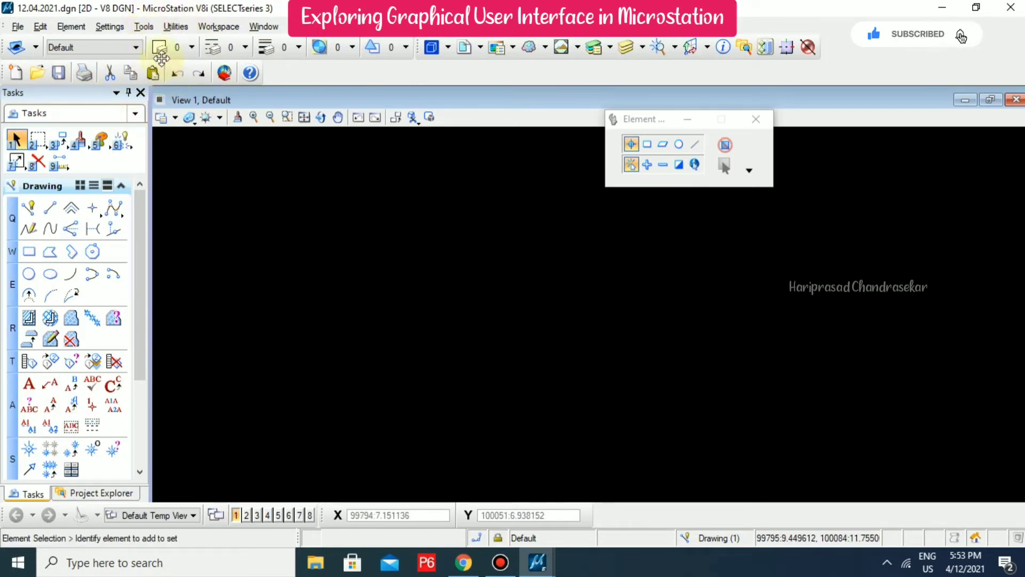
{"action": "left_click", "coordinate": [148, 27]}
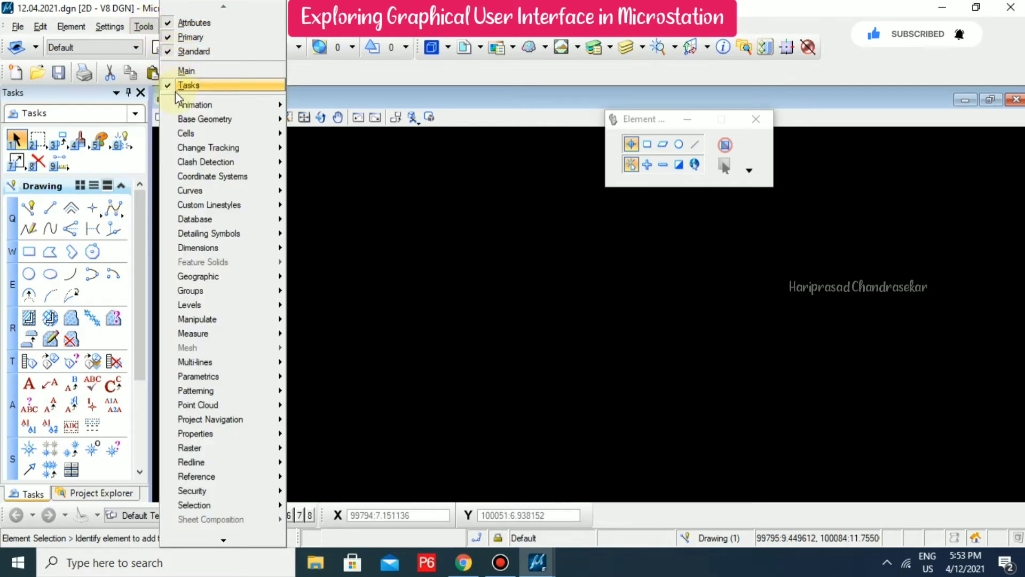
{"action": "left_click", "coordinate": [397, 184]}
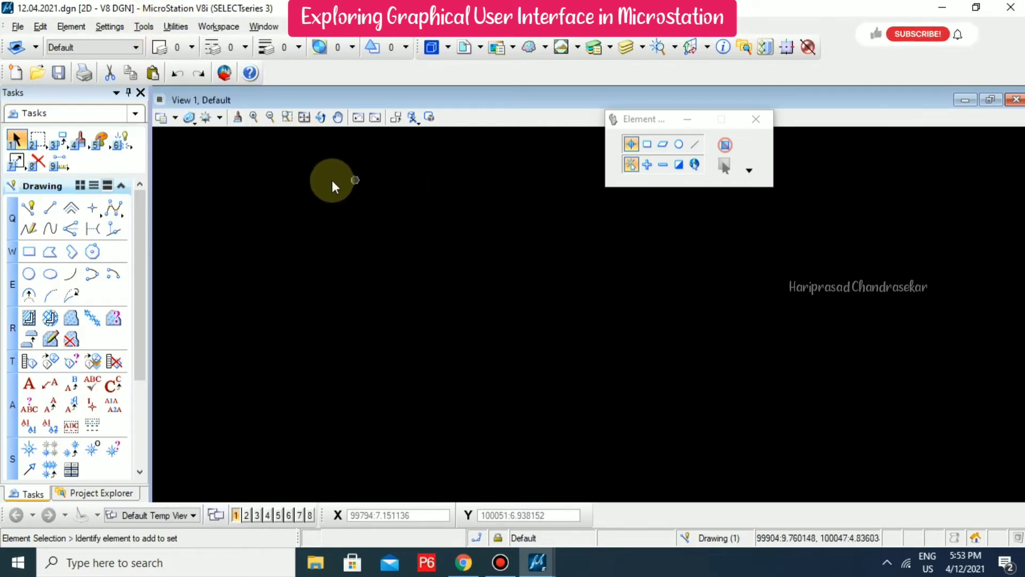
{"action": "left_click", "coordinate": [146, 26]}
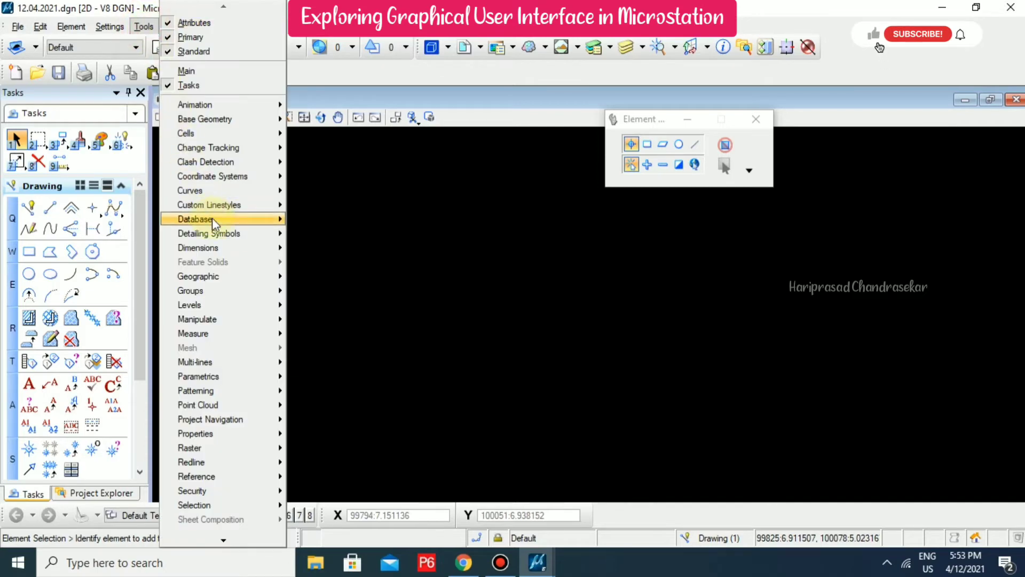
{"action": "mouse_move", "coordinate": [213, 220]}
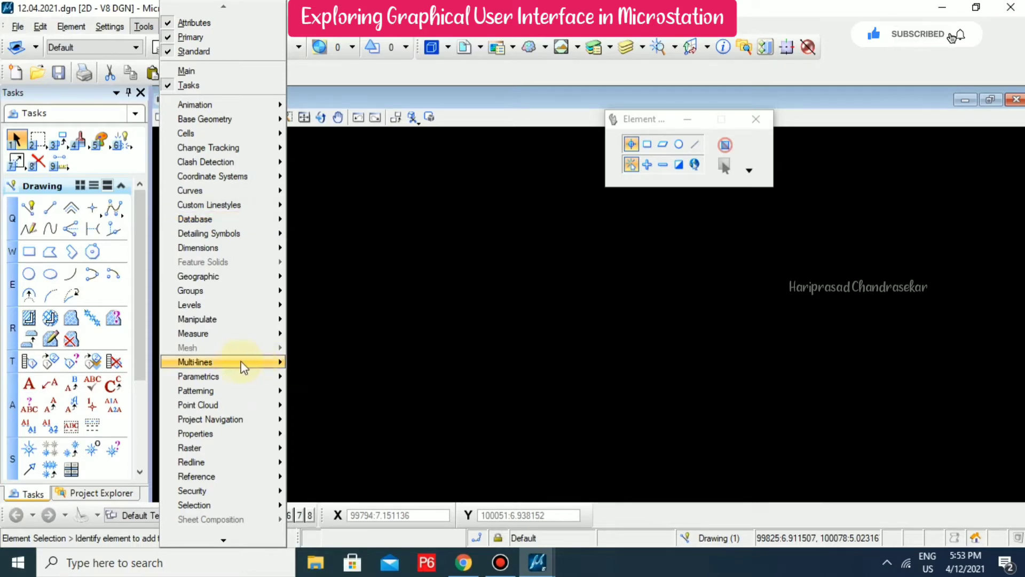
{"action": "mouse_move", "coordinate": [231, 368]}
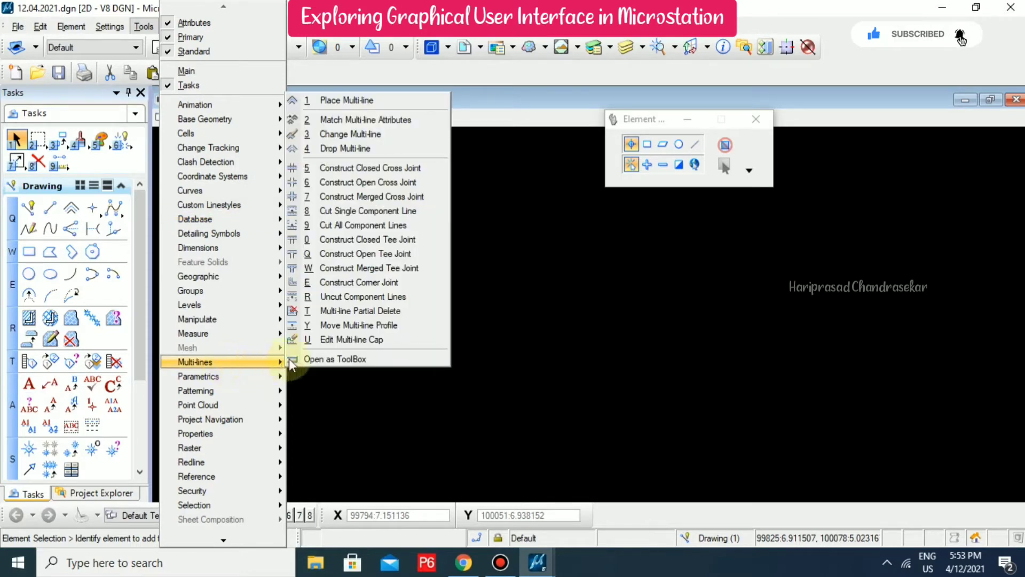
{"action": "left_click", "coordinate": [339, 355]}
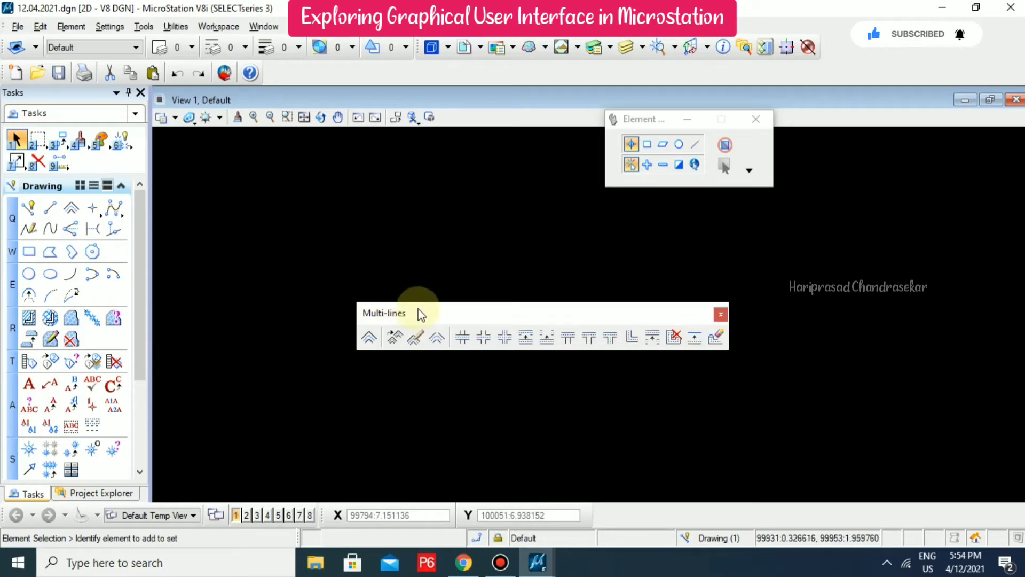
{"action": "left_click_drag", "start_coordinate": [420, 314], "coordinate": [269, 190]}
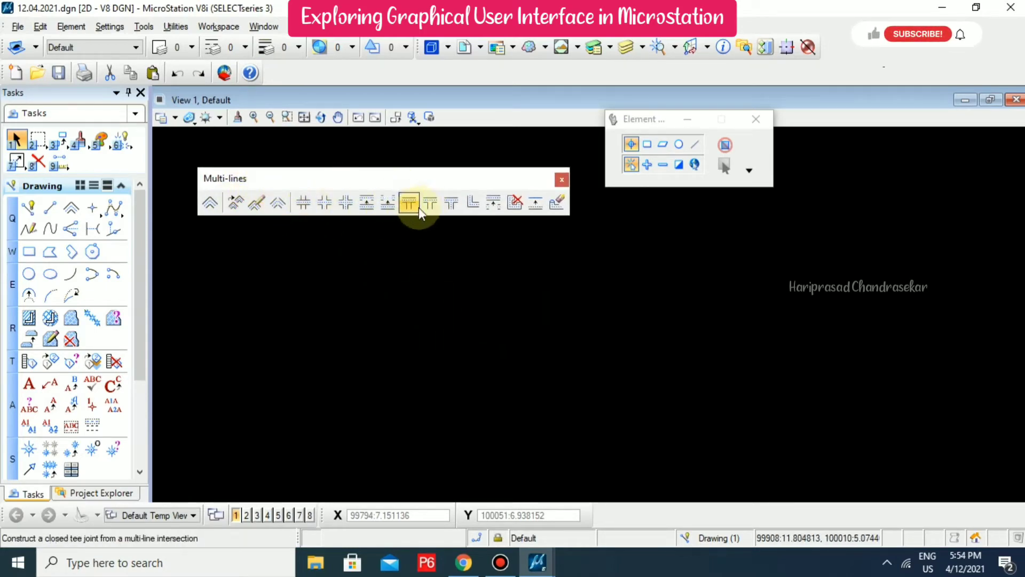
{"action": "left_click", "coordinate": [562, 180]}
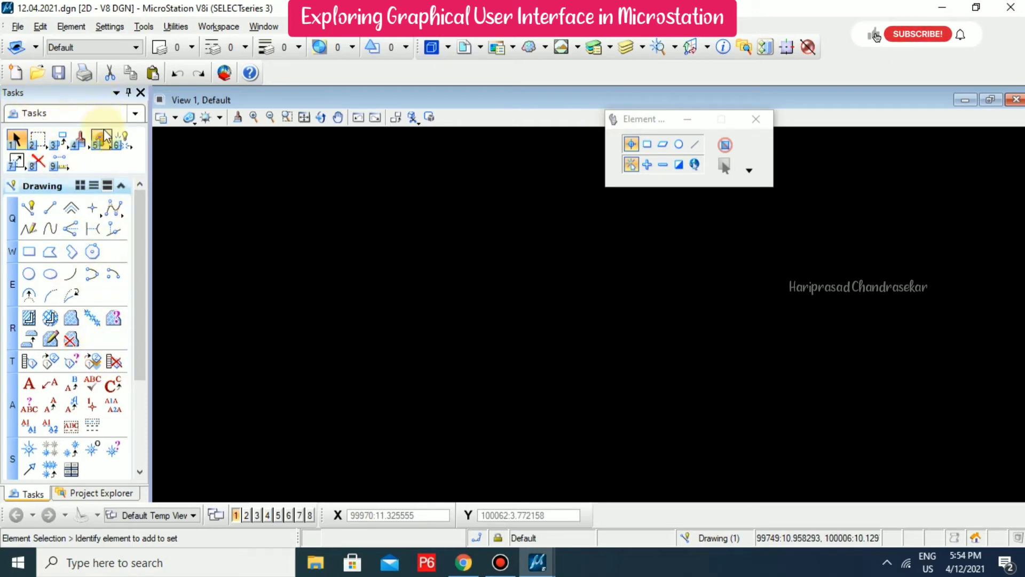
Step: Browse the Drawing task groups in the Tasks panel, expanding the Linear group, then close the task tree list
{"action": "left_click", "coordinate": [135, 113]}
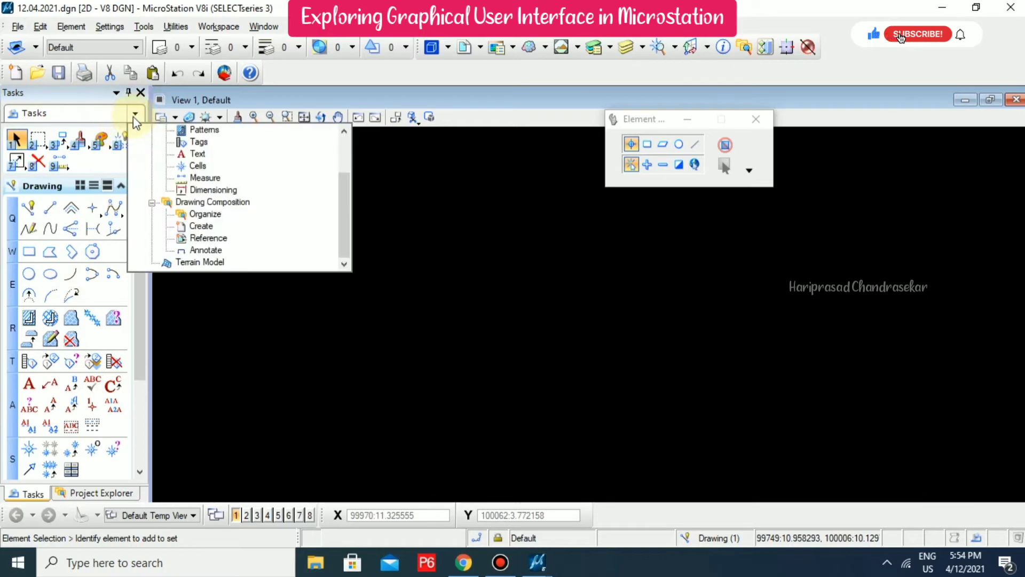
{"action": "scroll", "coordinate": [254, 171], "scroll_direction": "up", "scroll_amount": 2}
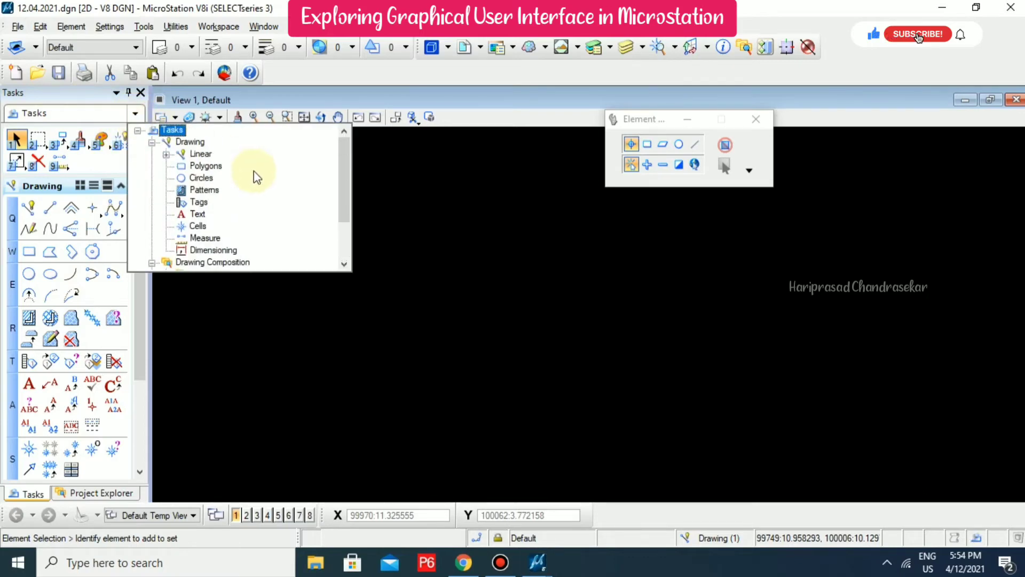
{"action": "left_click", "coordinate": [166, 154]}
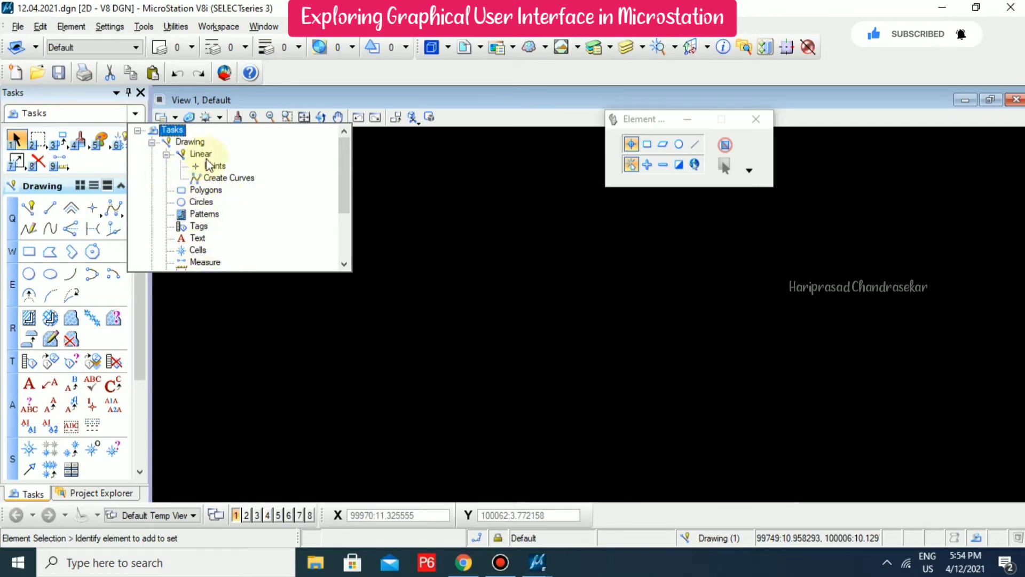
{"action": "left_click", "coordinate": [137, 115]}
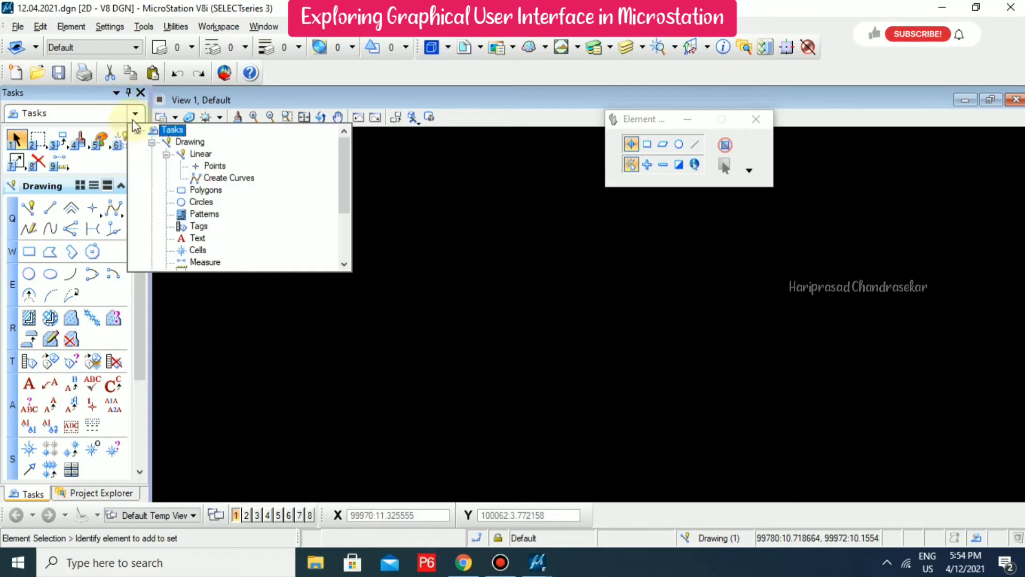
{"action": "left_click", "coordinate": [238, 310]}
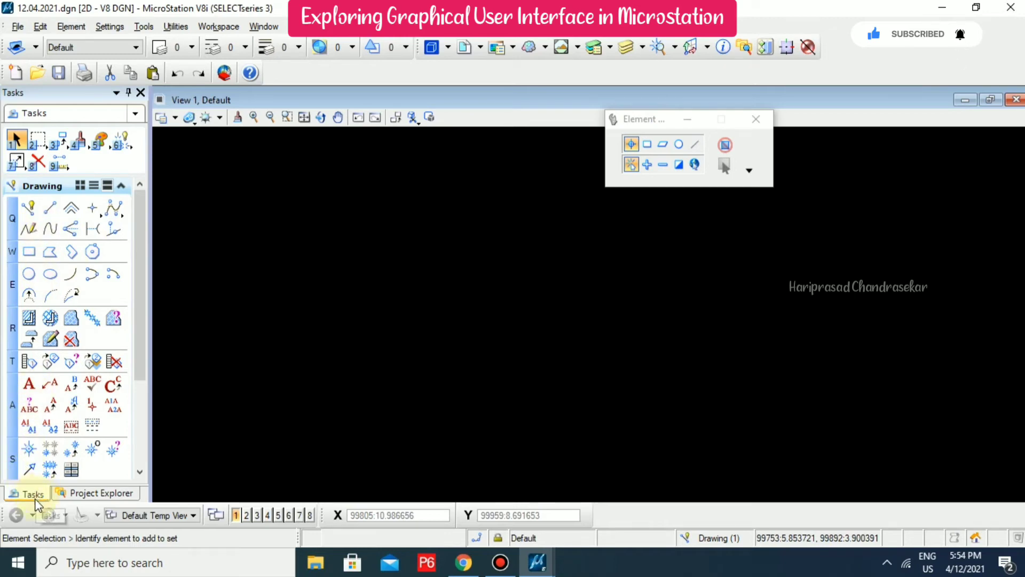
Step: Switch to the Project Explorer and expand Sheets, sheet C00, and its References and Drawings folders
{"action": "left_click", "coordinate": [97, 495]}
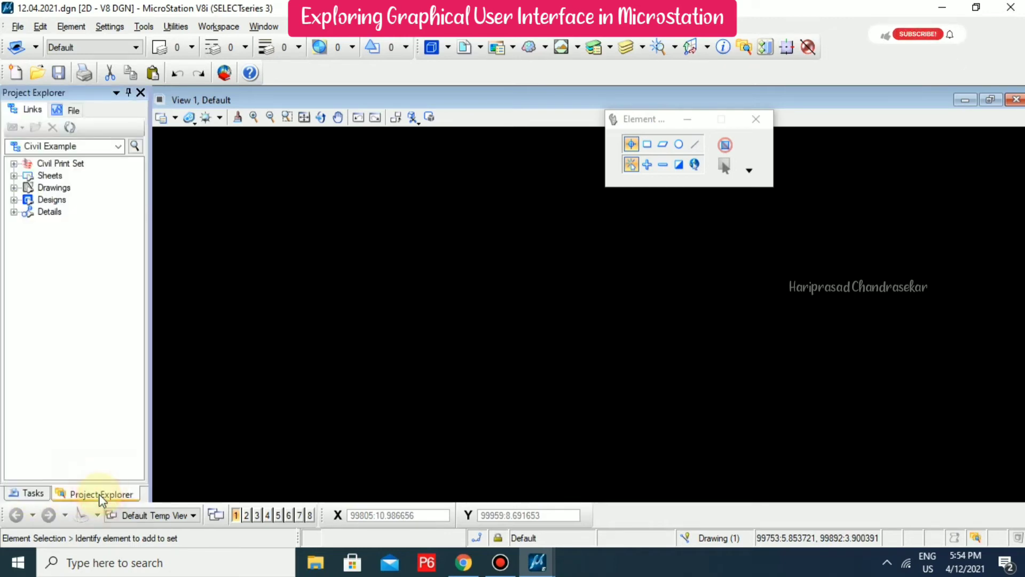
{"action": "left_click", "coordinate": [13, 176]}
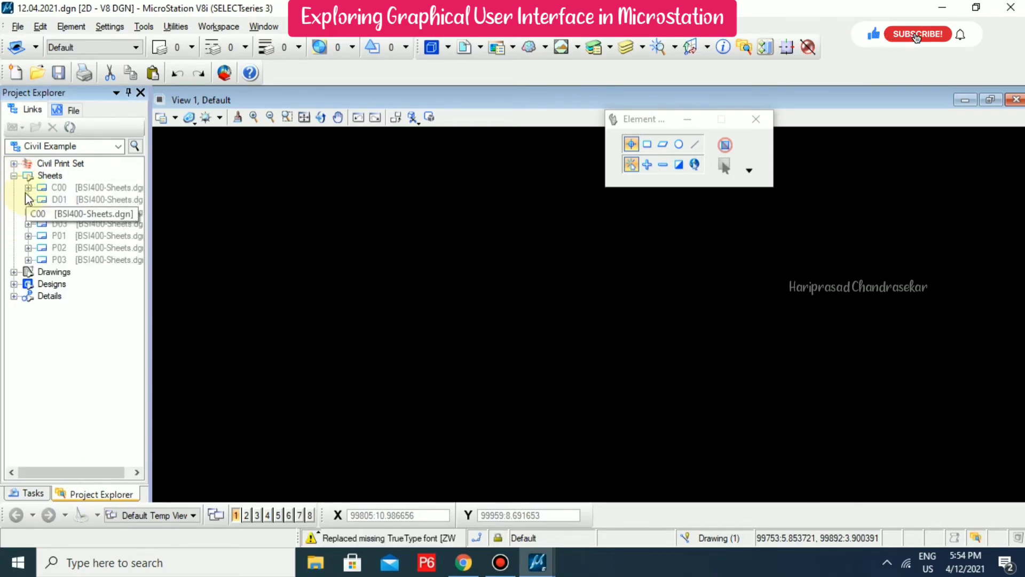
{"action": "left_click", "coordinate": [28, 187]}
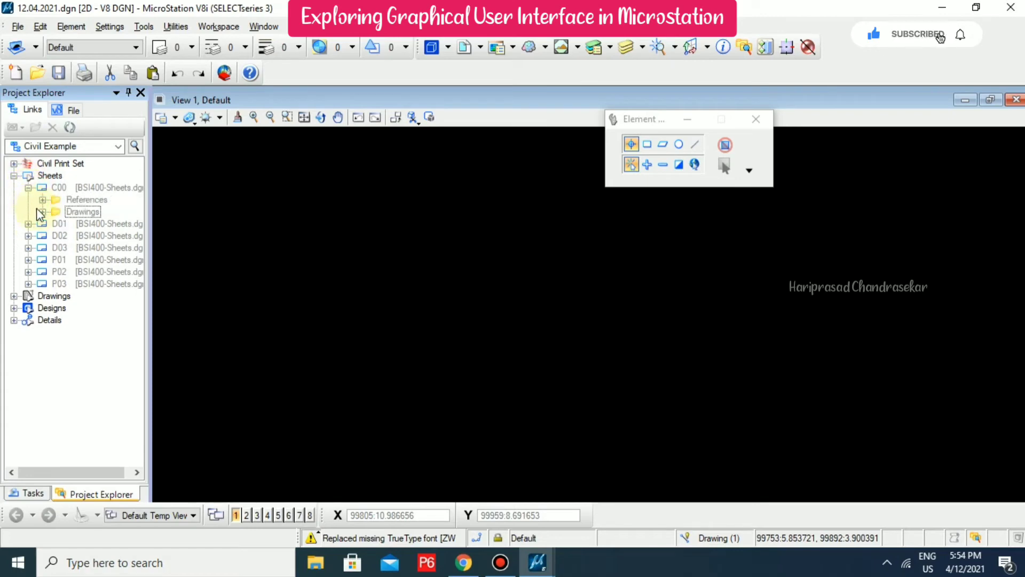
{"action": "left_click", "coordinate": [42, 199]}
{"action": "left_click", "coordinate": [43, 236]}
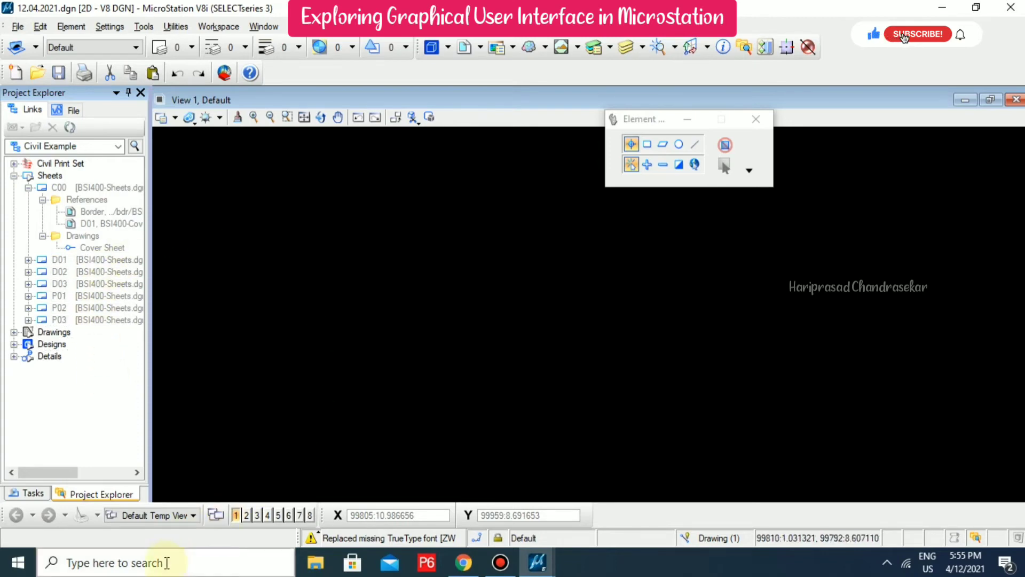
{"action": "left_click", "coordinate": [246, 515]}
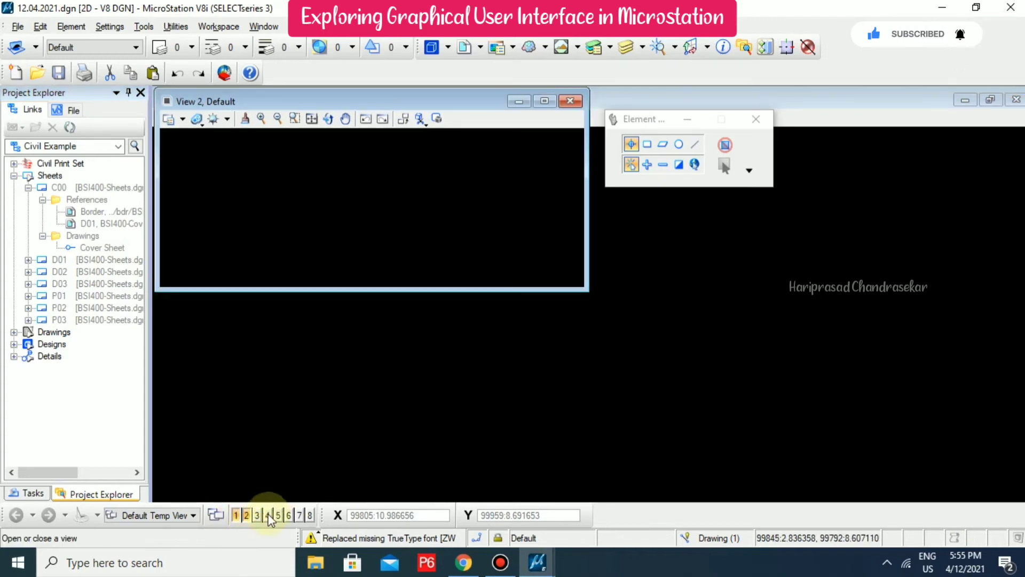
{"action": "left_click", "coordinate": [256, 515]}
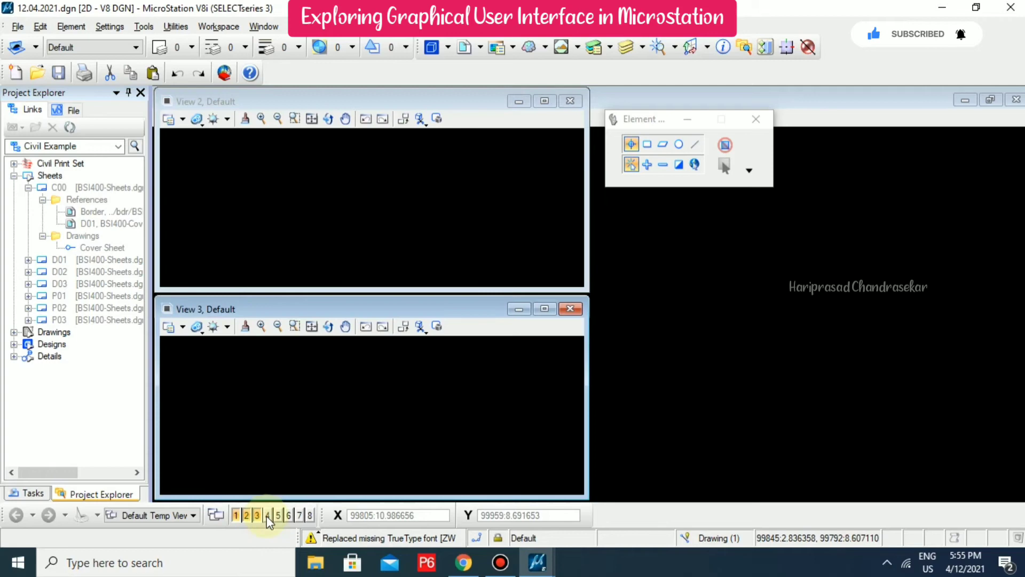
{"action": "left_click", "coordinate": [267, 515]}
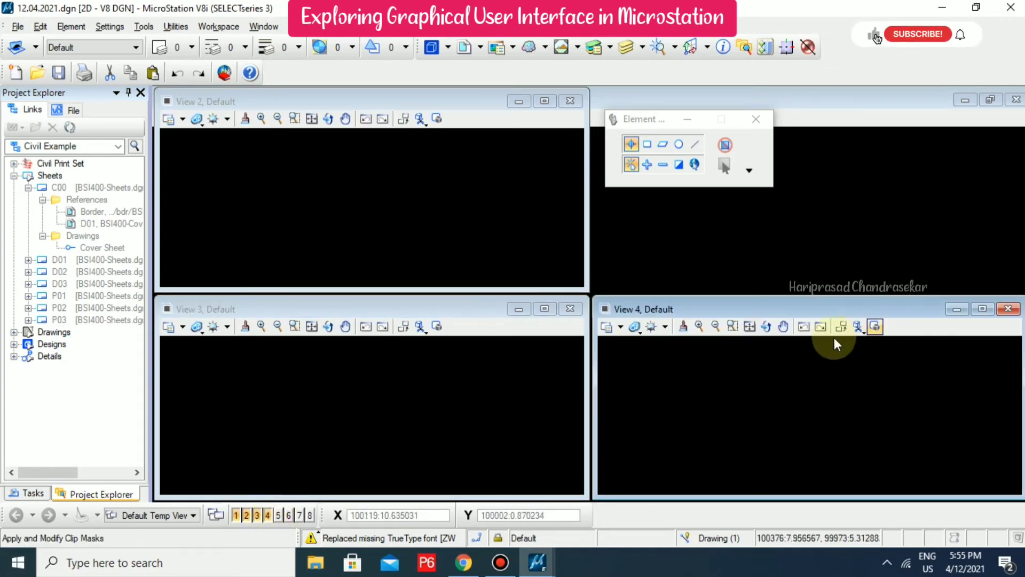
{"action": "left_click", "coordinate": [165, 516]}
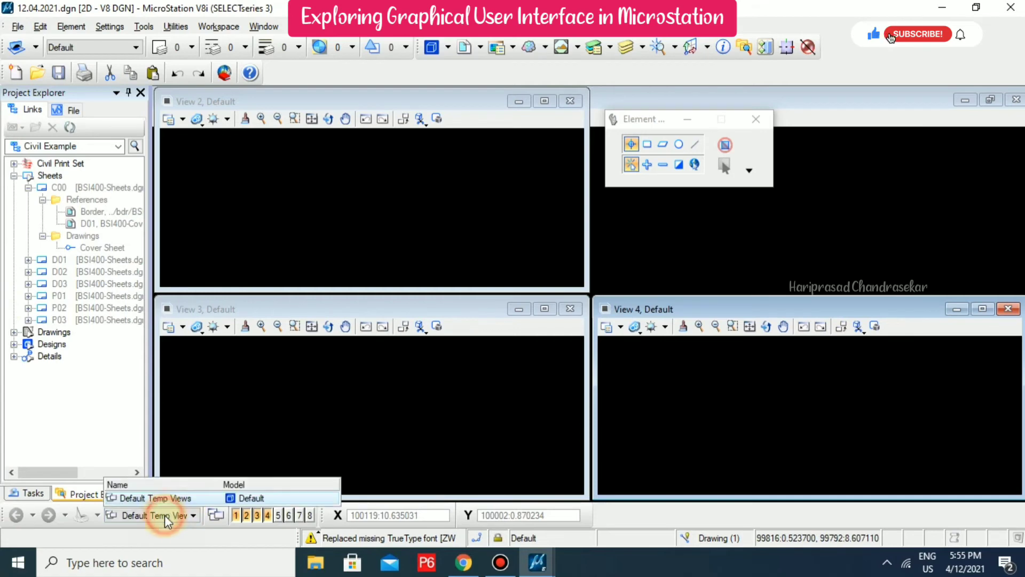
{"action": "left_click", "coordinate": [306, 367]}
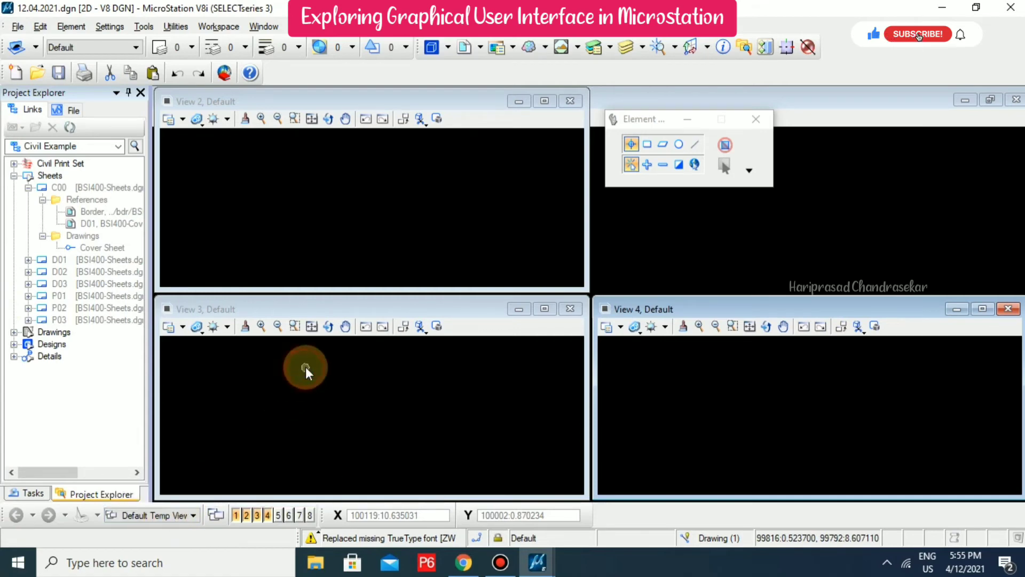
{"action": "left_click", "coordinate": [267, 516]}
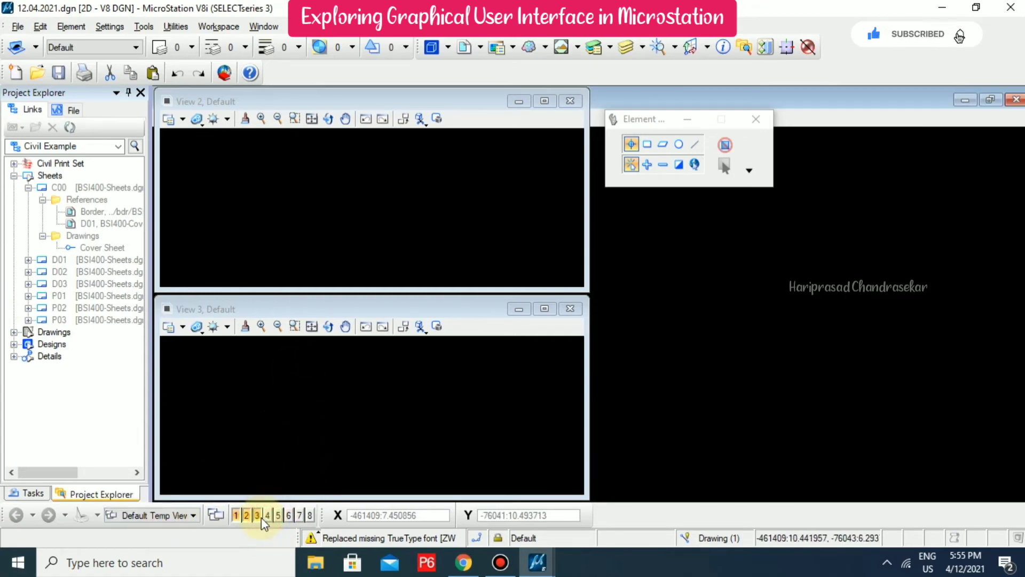
{"action": "left_click", "coordinate": [258, 516]}
{"action": "left_click", "coordinate": [247, 516]}
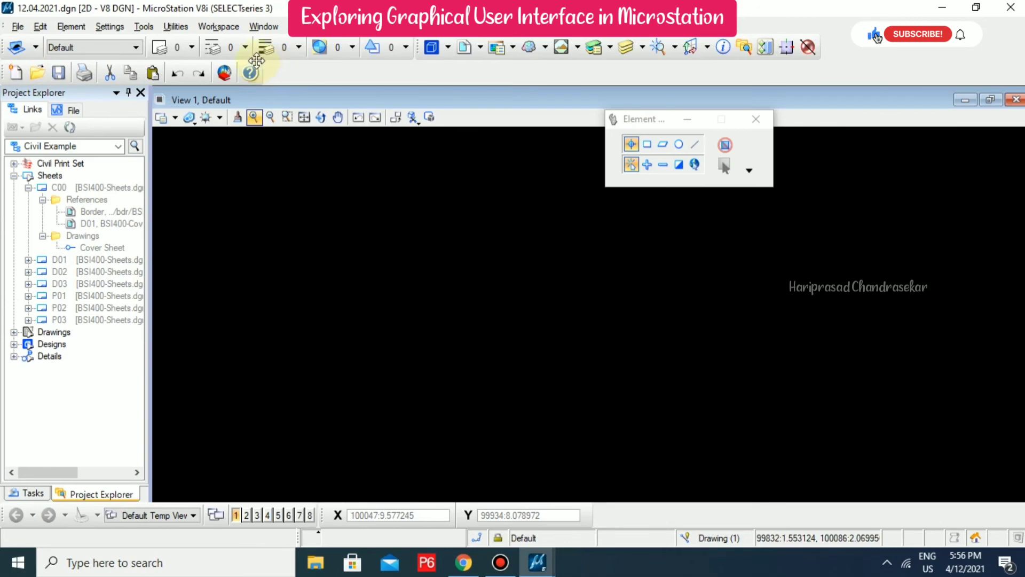
{"action": "left_click", "coordinate": [152, 26]}
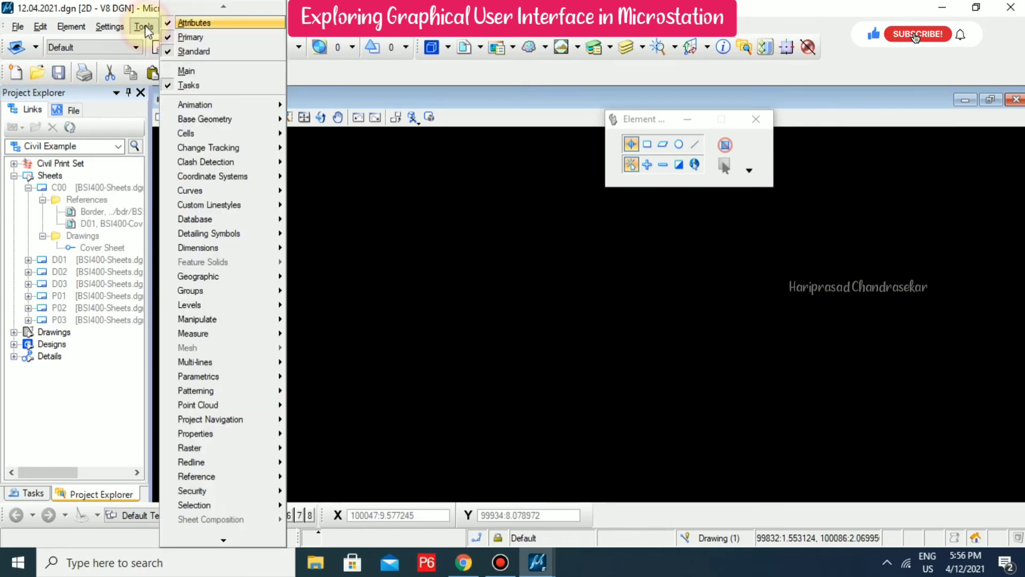
{"action": "mouse_move", "coordinate": [199, 105]}
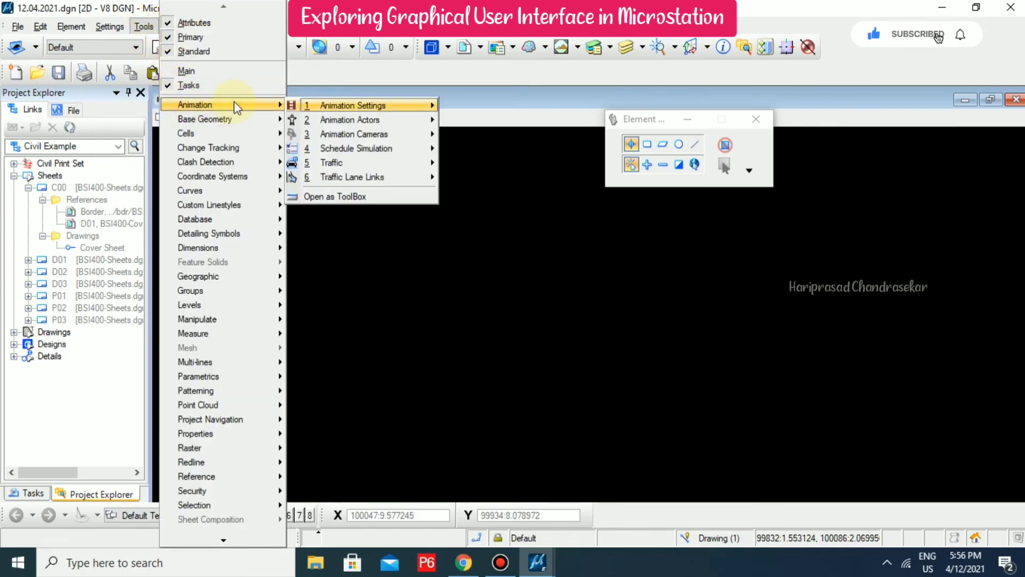
{"action": "mouse_move", "coordinate": [226, 119]}
{"action": "mouse_move", "coordinate": [324, 119]}
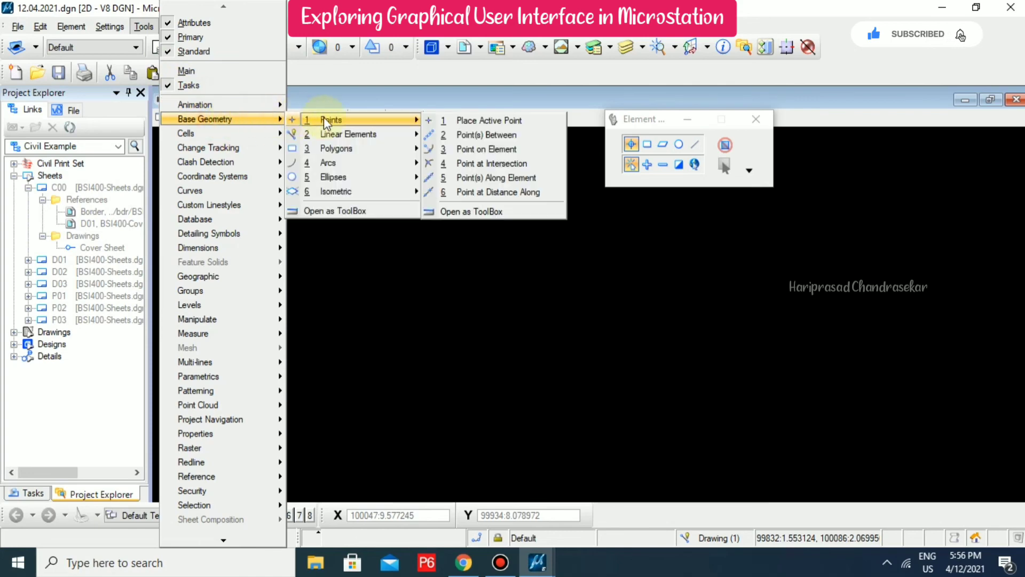
{"action": "left_click", "coordinate": [350, 212]}
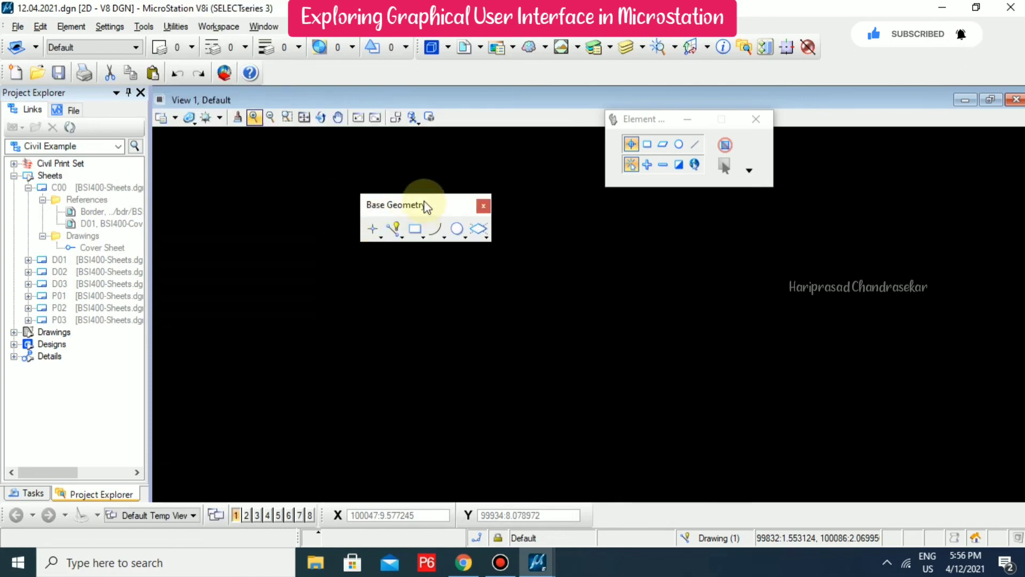
{"action": "left_click_drag", "start_coordinate": [424, 207], "coordinate": [829, 96]}
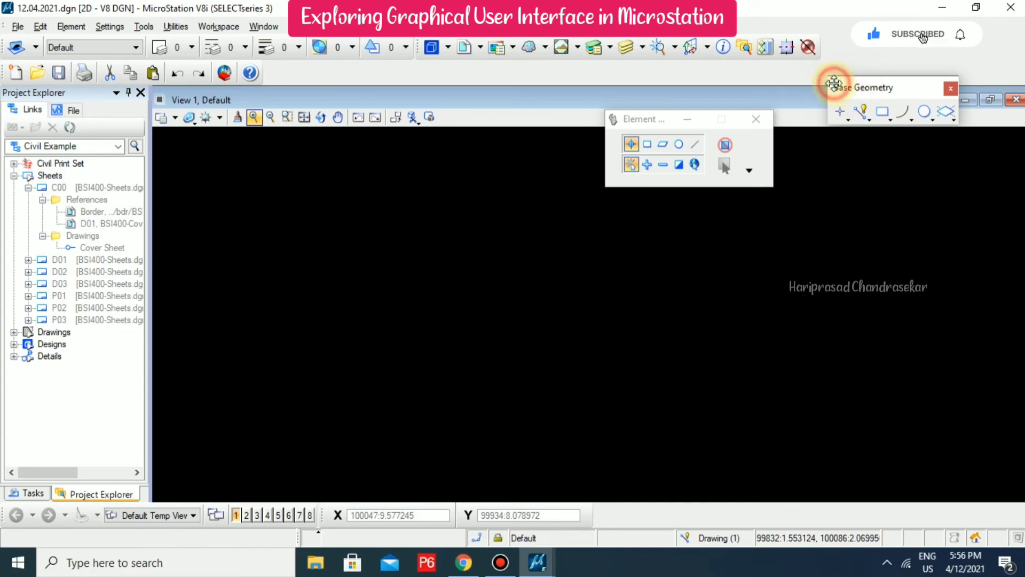
{"action": "left_click_drag", "start_coordinate": [835, 84], "coordinate": [836, 53]}
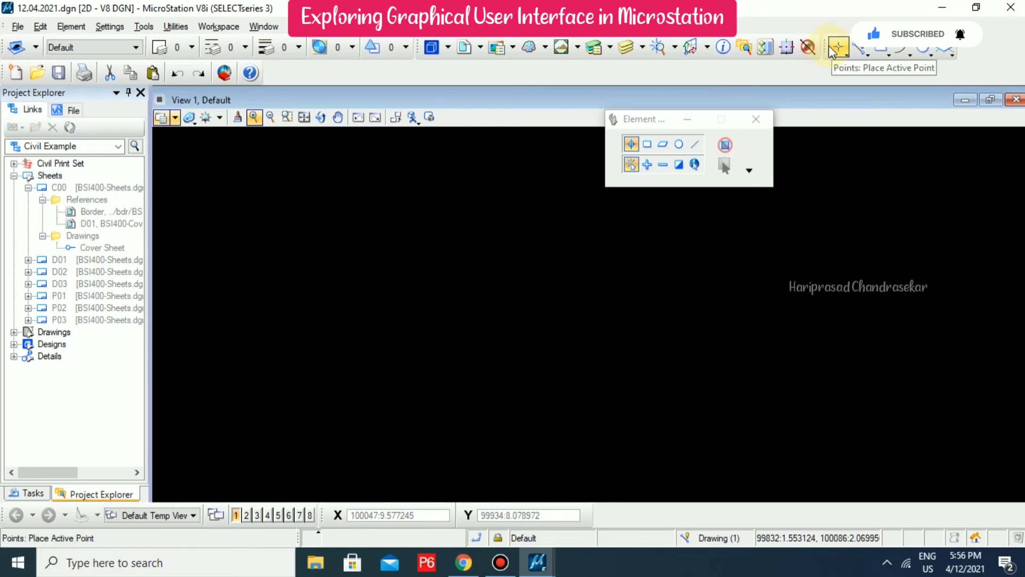
{"action": "left_click_drag", "start_coordinate": [827, 47], "coordinate": [860, 164]}
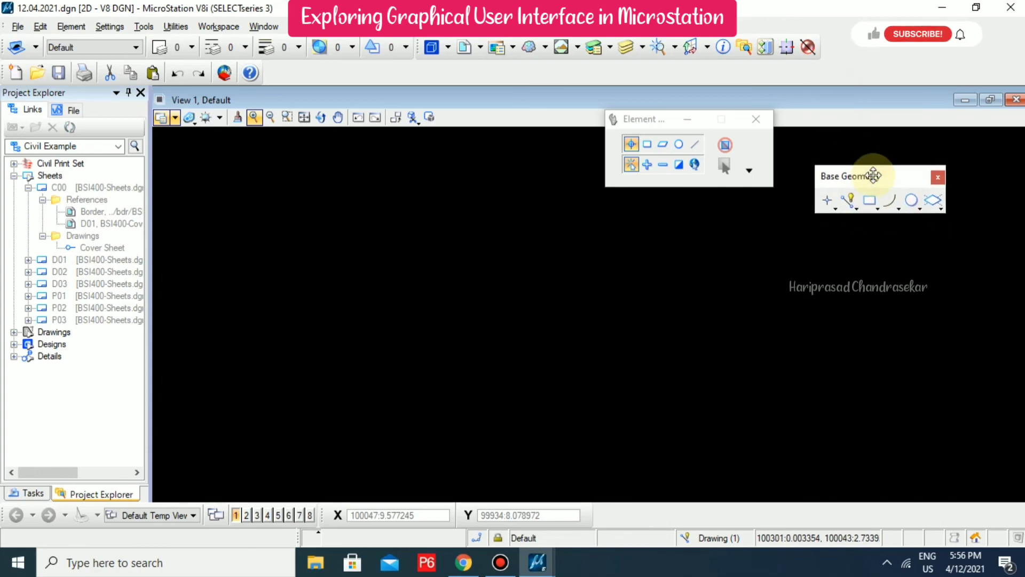
{"action": "left_click", "coordinate": [934, 175]}
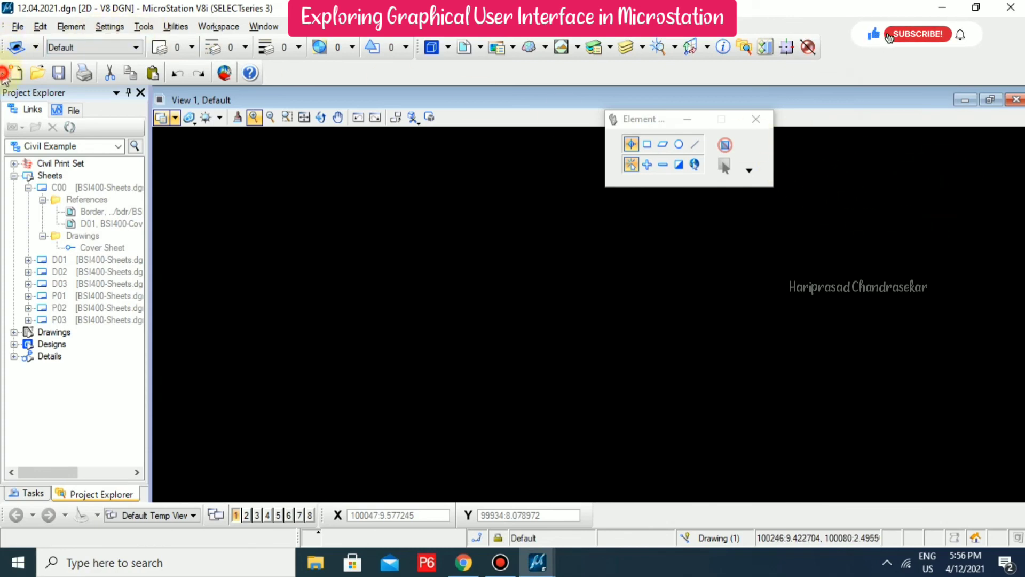
Step: Undock the Standard toolbar from the top row so it floats over View 1
{"action": "left_click_drag", "start_coordinate": [38, 75], "coordinate": [334, 233]}
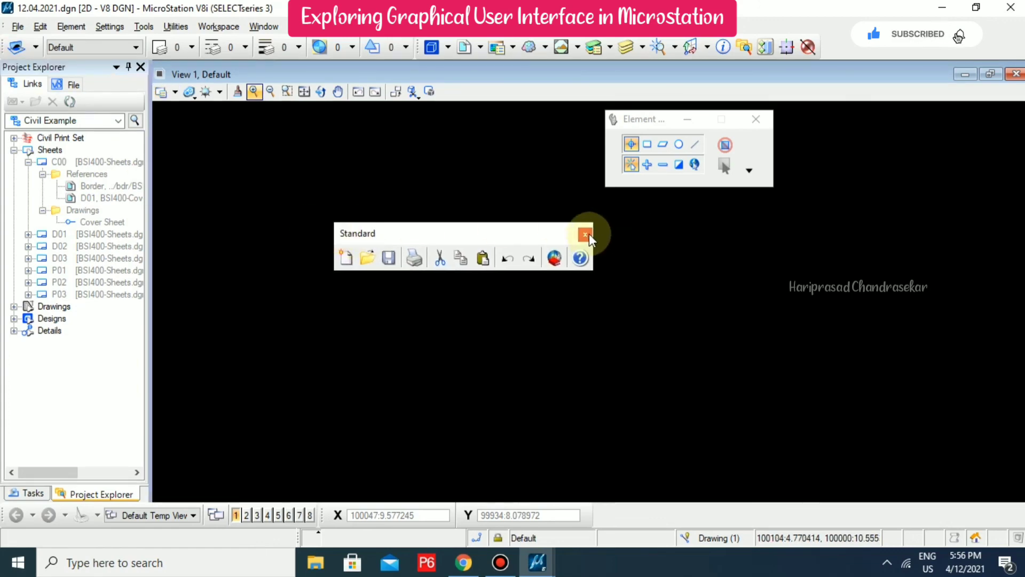